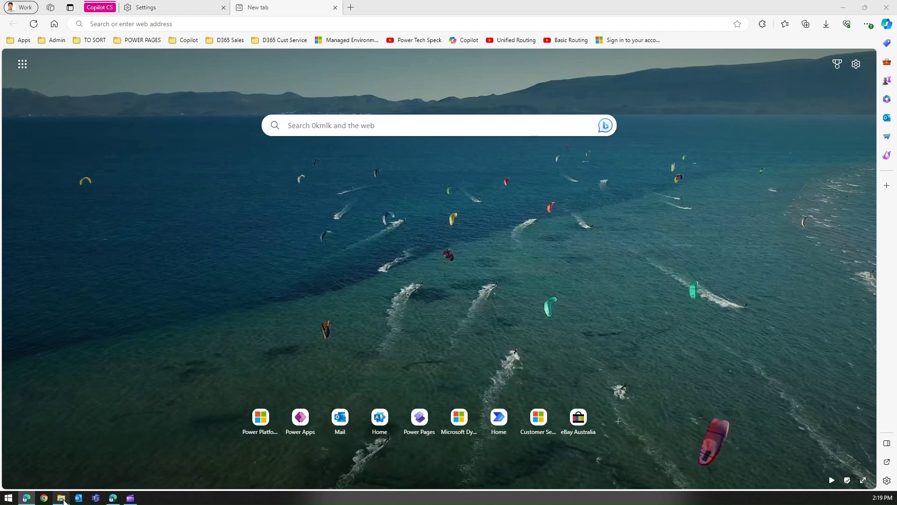
- Drag Origin Jul 2022.pdf from the Downloads folder into Edge to open it
click(61, 498)
drag(368, 250, 359, 197)
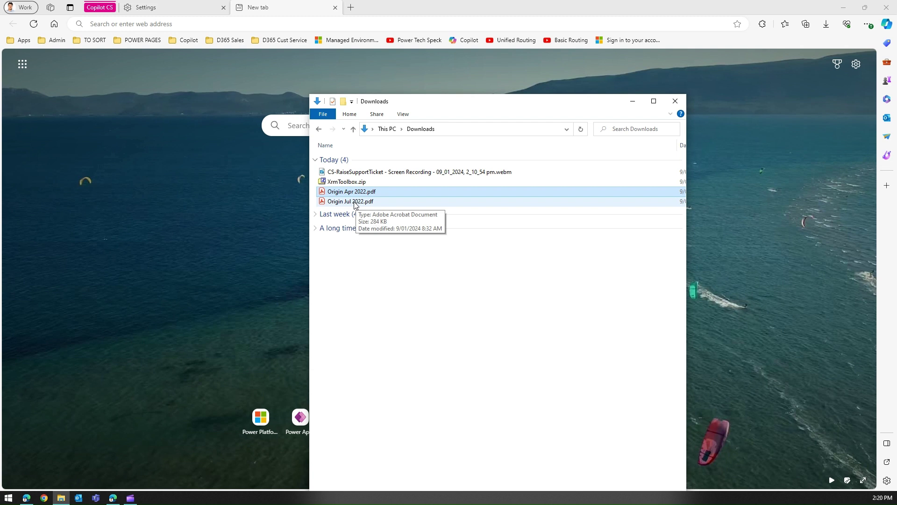
click(355, 205)
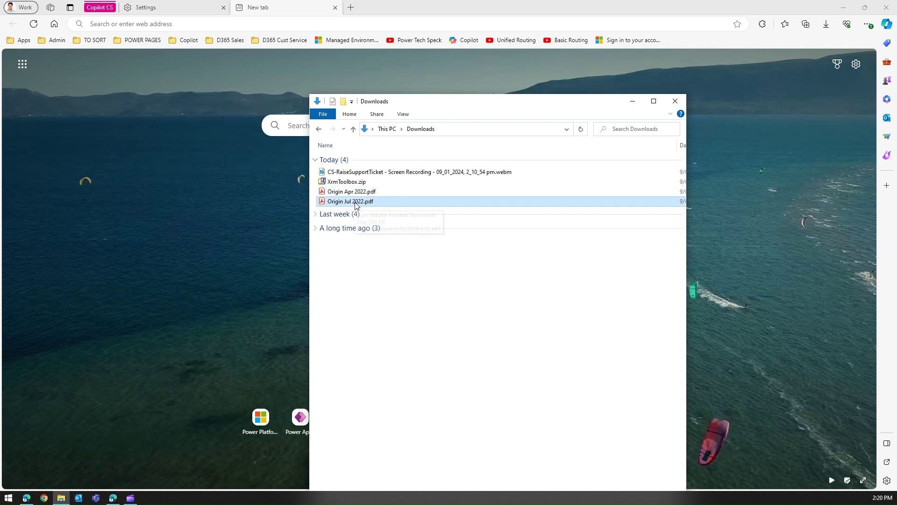
drag(411, 104, 454, 98)
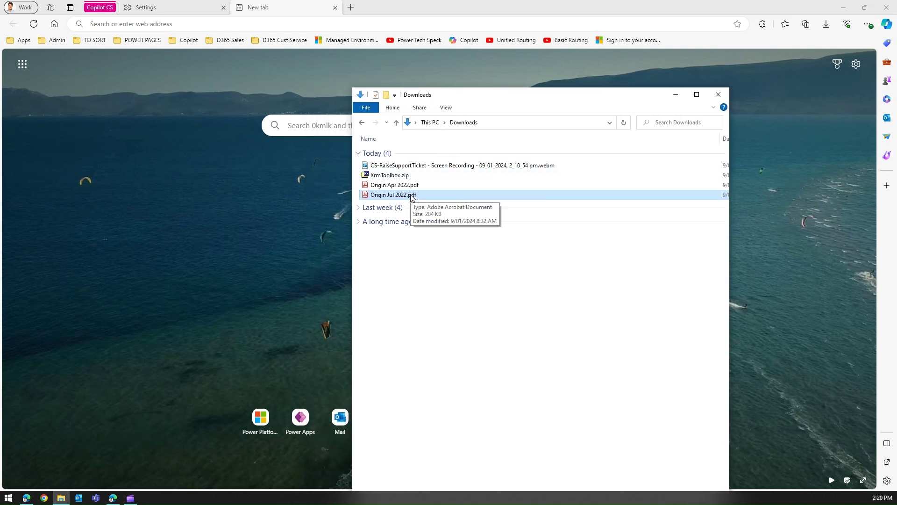
drag(412, 197, 276, 190)
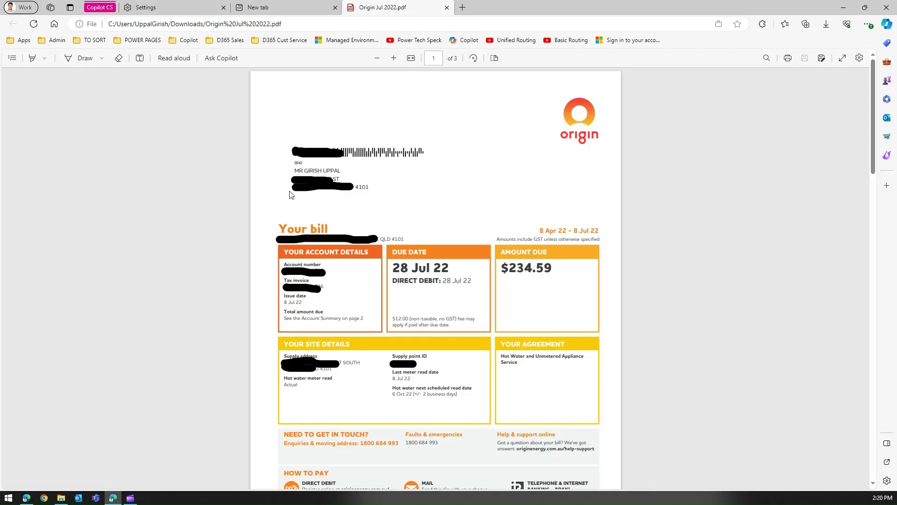
- Open Origin Apr 2022.pdf from Downloads in a new Edge tab
click(462, 8)
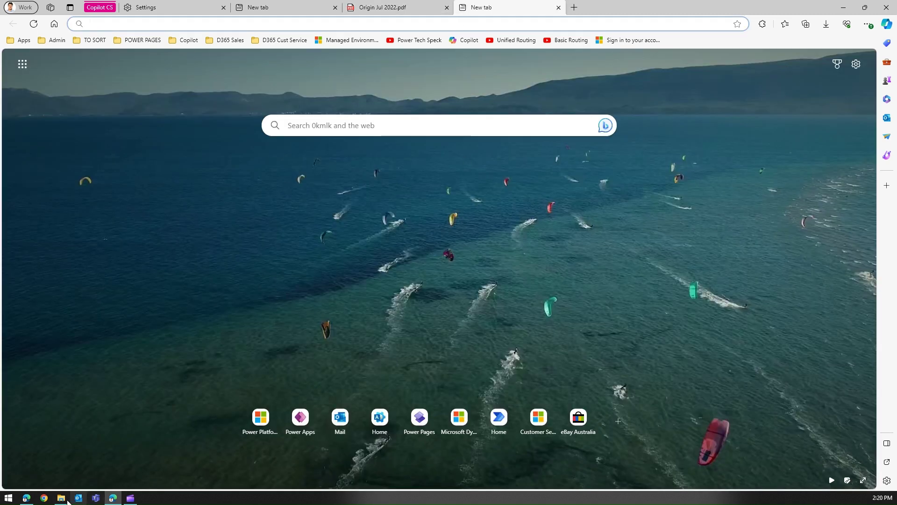
click(61, 498)
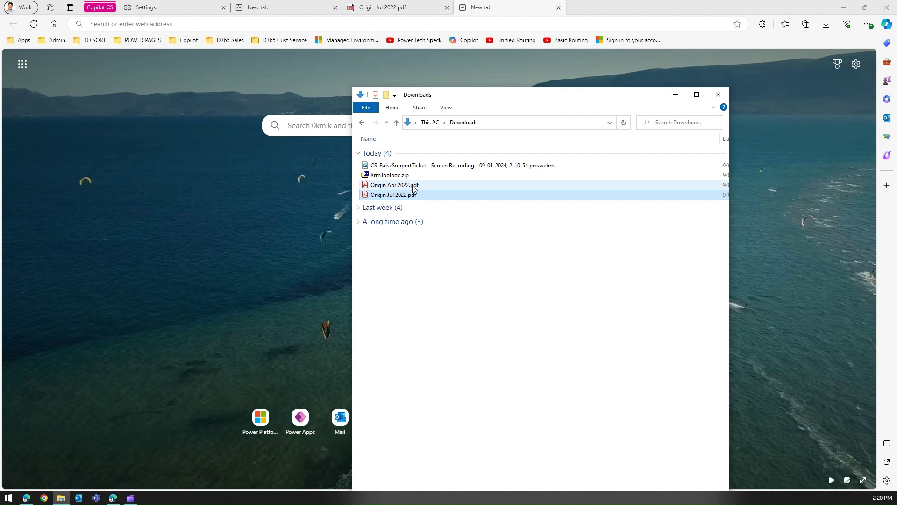
drag(413, 189, 271, 184)
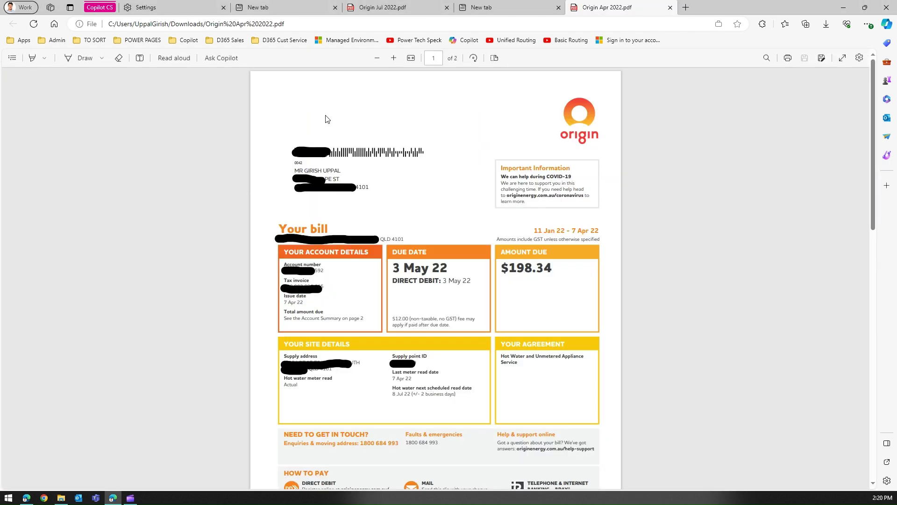
- Close the two empty New tab tabs, leaving only the two bill tabs
click(400, 12)
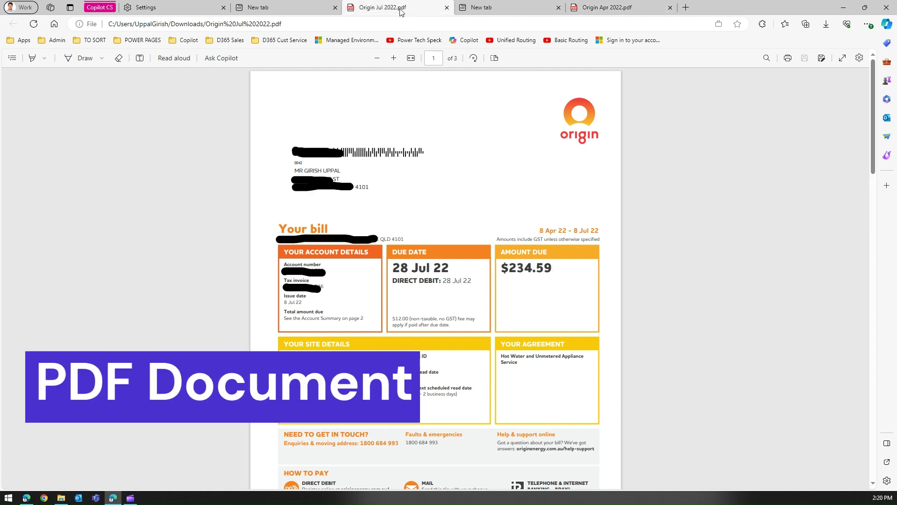
click(609, 9)
click(549, 10)
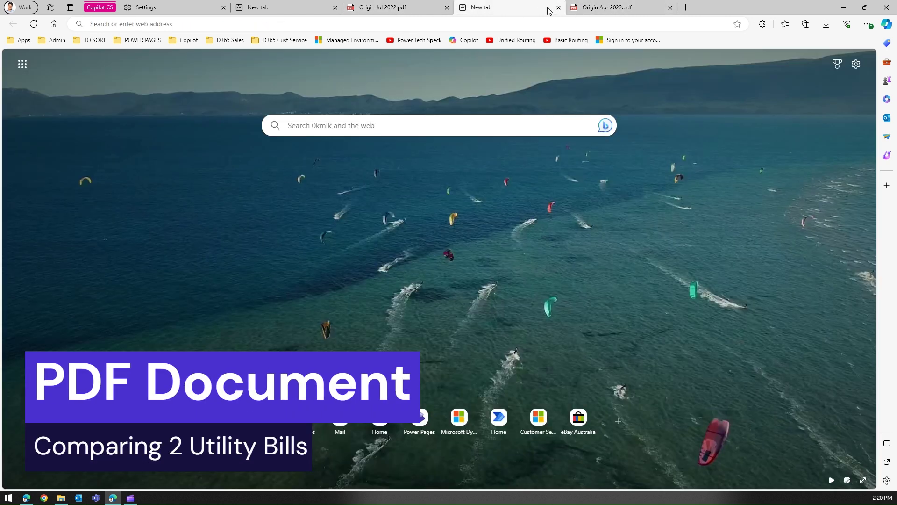
click(558, 7)
click(335, 8)
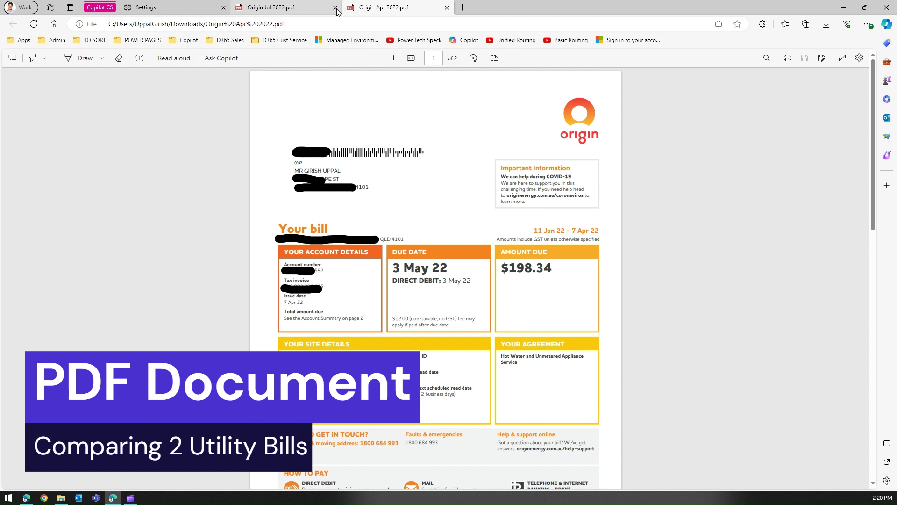
- Highlight the amounts due: $198.34 on the Apr bill and $234.59 on the Jul bill
double_click(521, 267)
key(ctrl+shift+Tab)
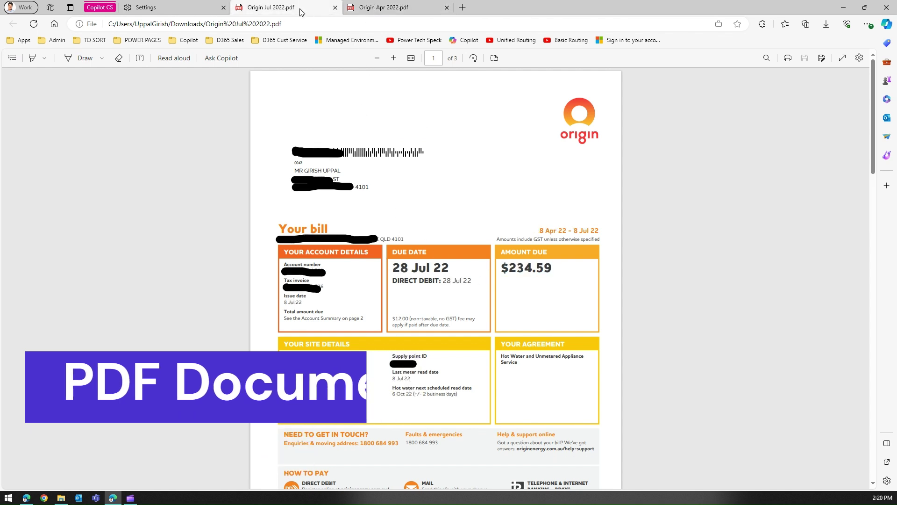
drag(500, 268, 563, 271)
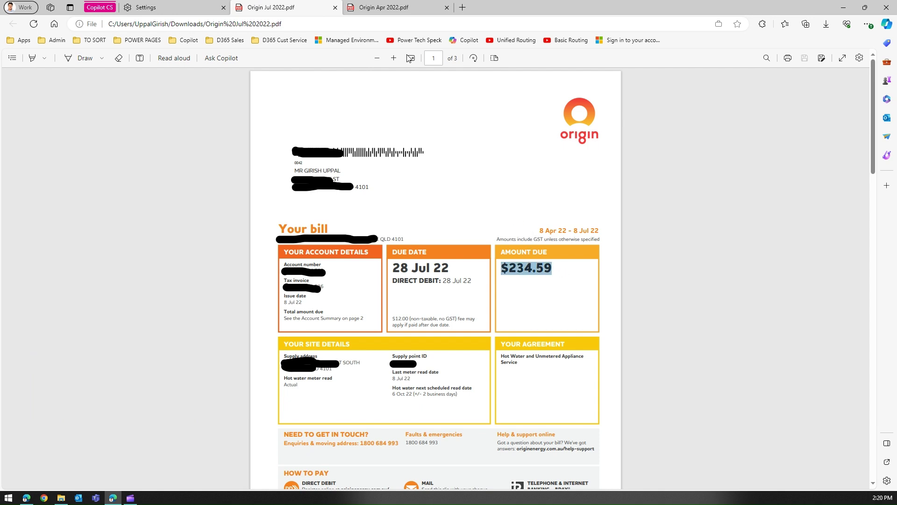
mouse_move(387, 9)
- Search Edge settings for 'split' and turn on the Split screen toolbar button
click(868, 24)
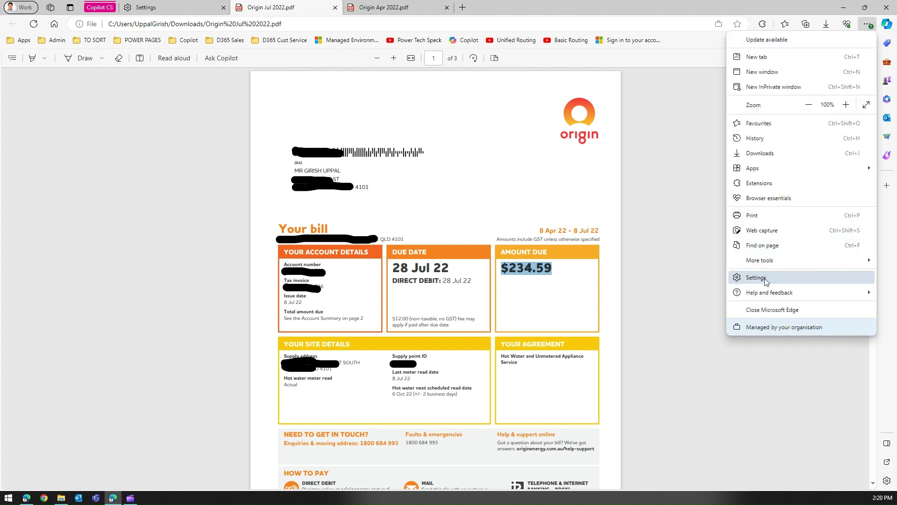
click(178, 7)
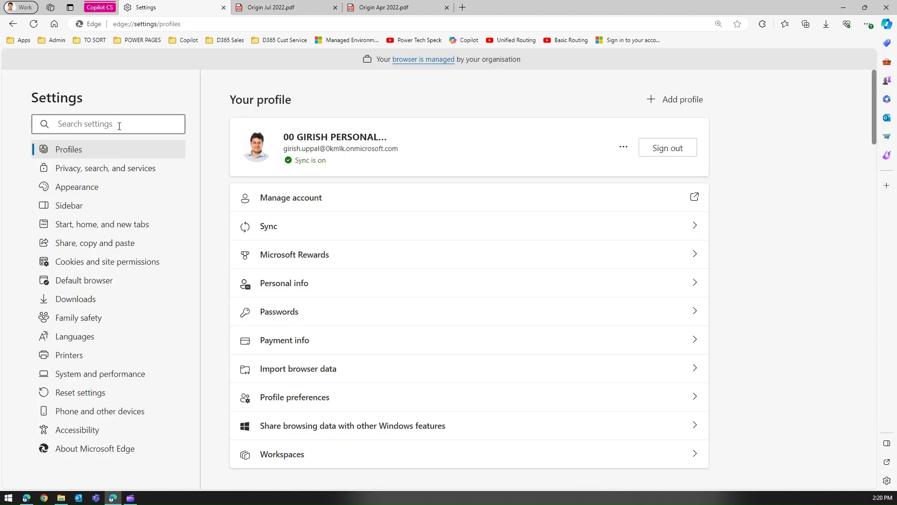
text(split)
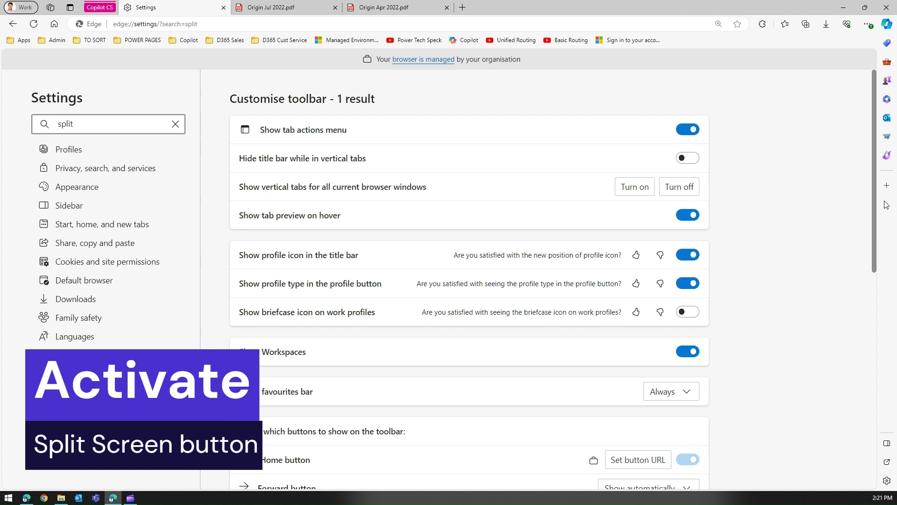
drag(872, 208, 877, 352)
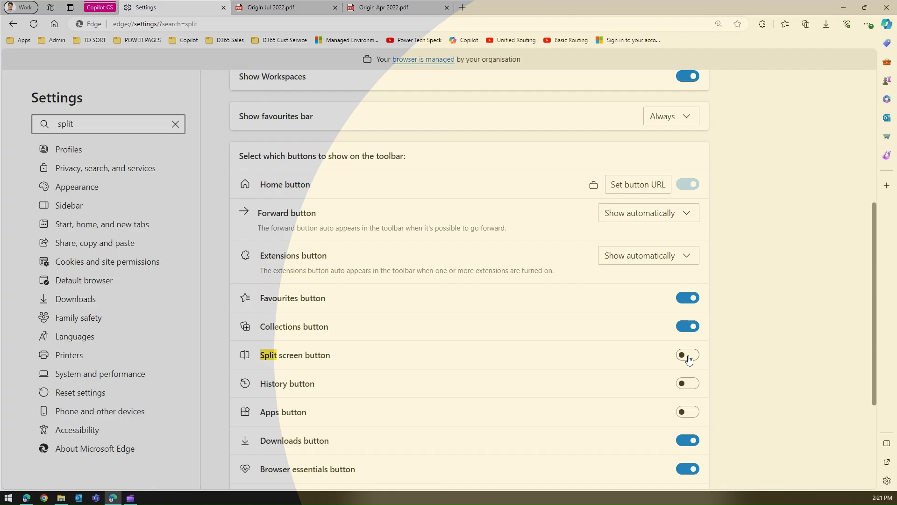
click(688, 357)
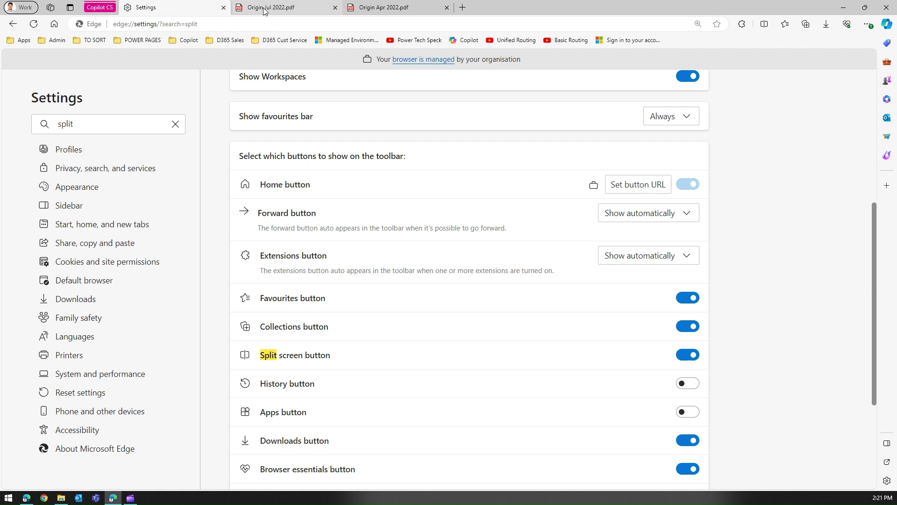
- Split the window with Origin Jul 2022.pdf on the left and Origin Apr 2022.pdf on the right
click(290, 8)
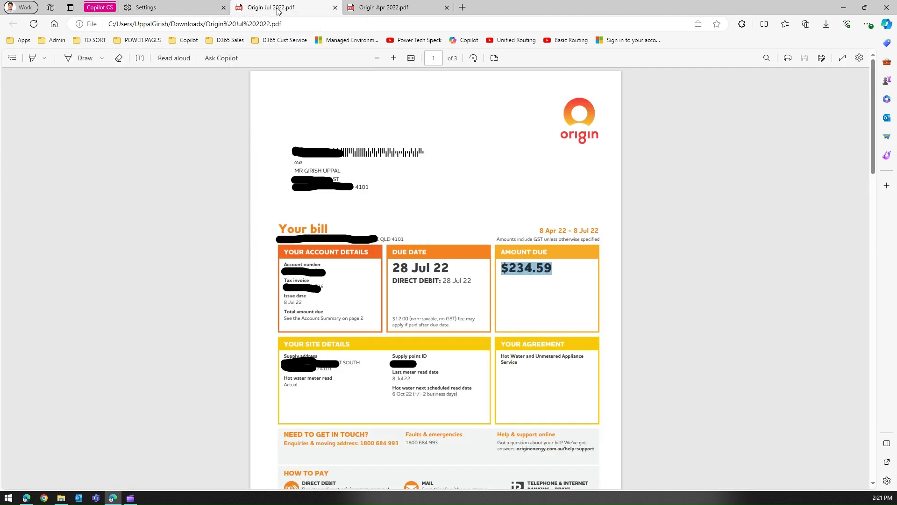
click(765, 24)
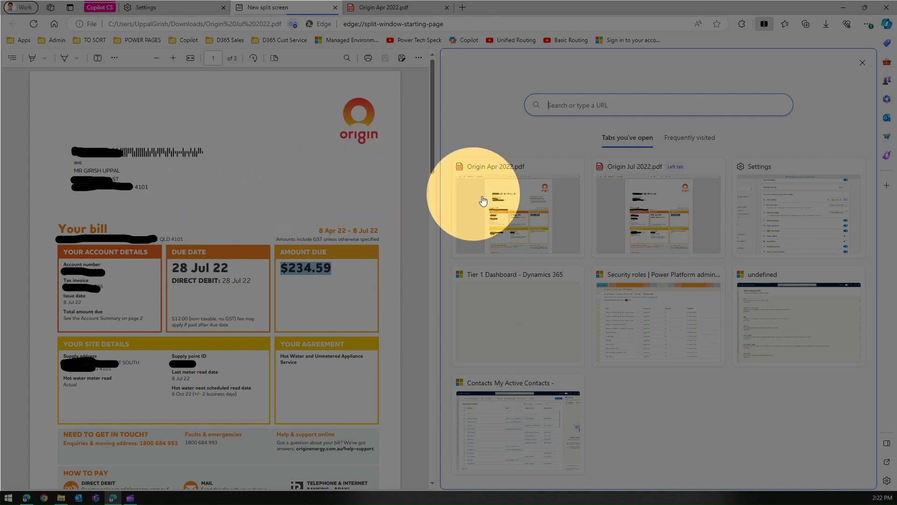
click(522, 199)
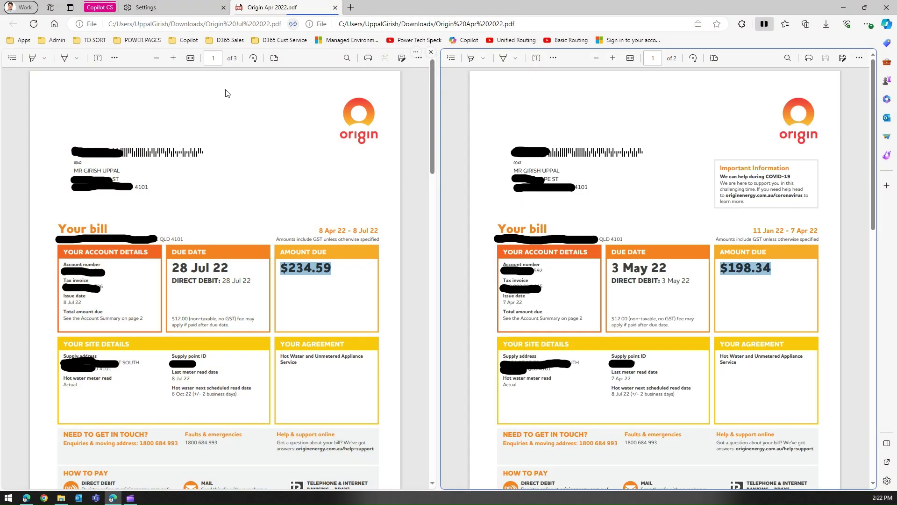
- Fit both bills to their pane widths and scroll the Apr bill to page 2
click(190, 59)
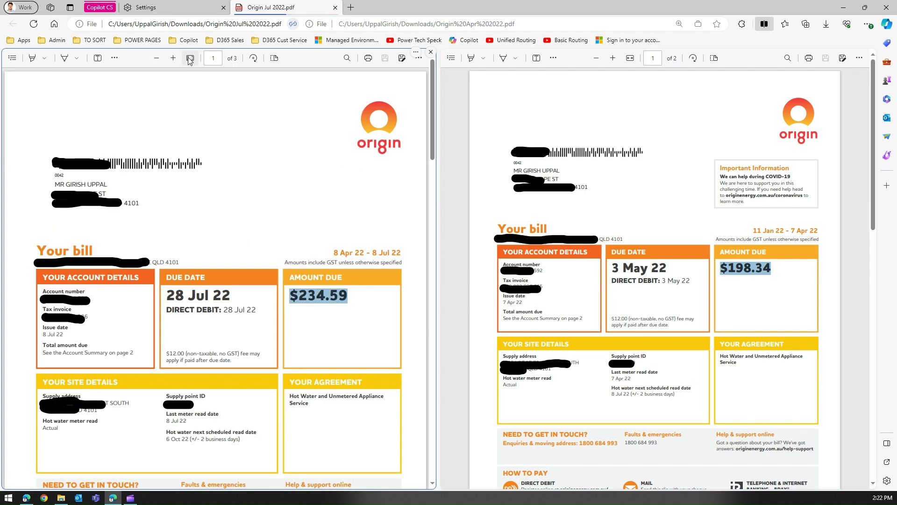
click(631, 59)
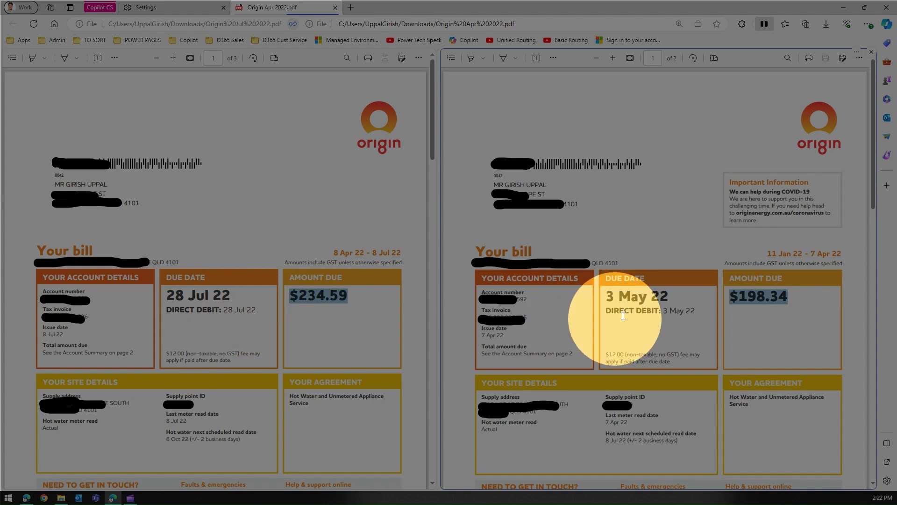
click(339, 190)
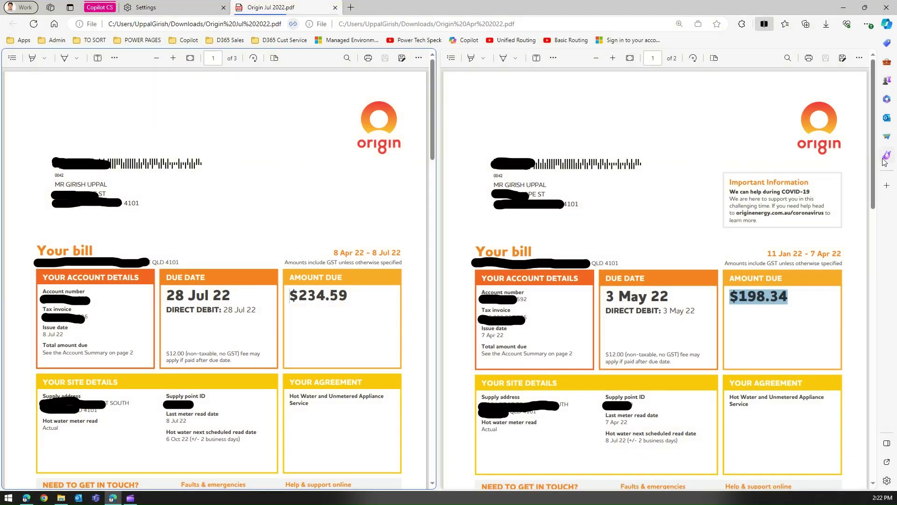
drag(874, 163, 863, 325)
- Scroll both panes to page 2's Account Summary and Total Charges sections
click(431, 156)
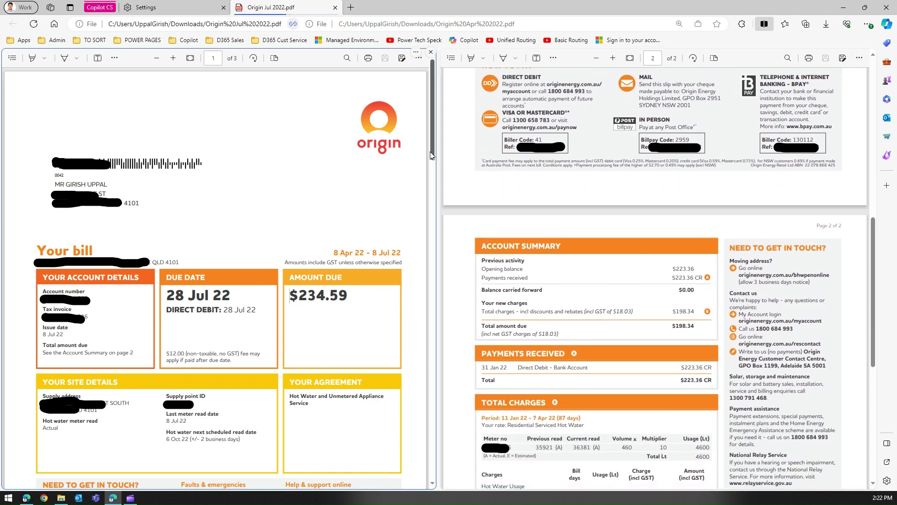
drag(431, 156, 443, 257)
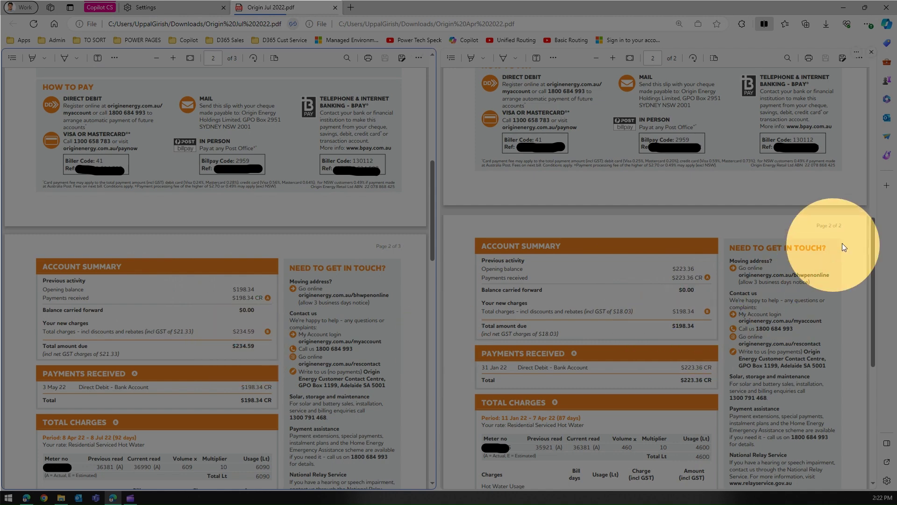
drag(873, 271, 872, 301)
drag(433, 250, 444, 297)
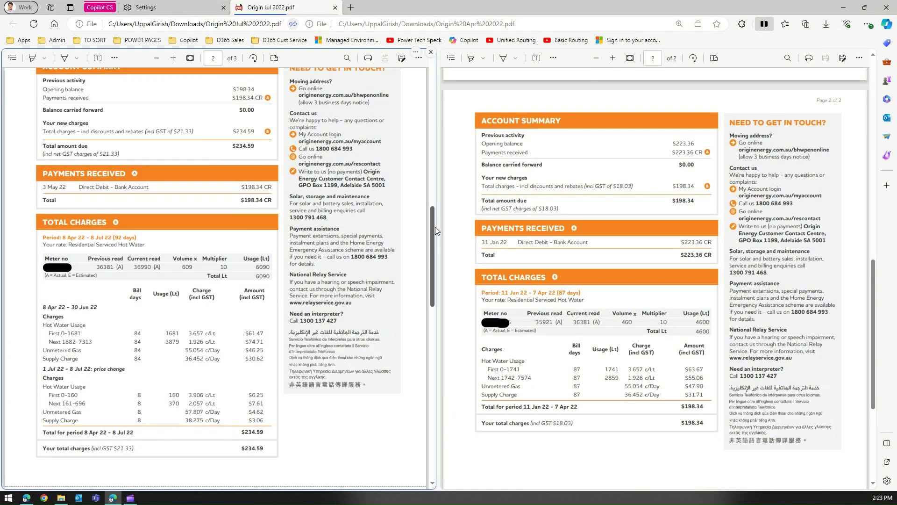
- Scroll both panes back to page 1 so $234.59 and $198.34 due line up
drag(434, 230, 455, 73)
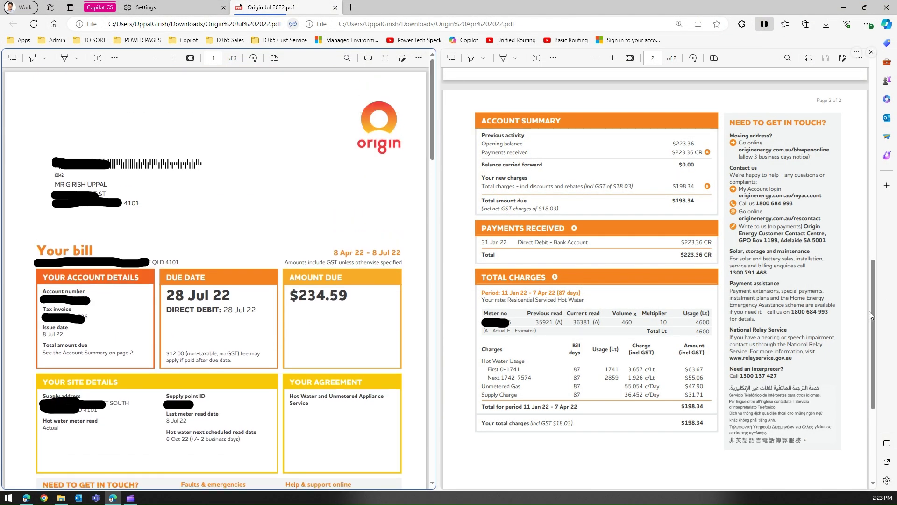
drag(873, 313, 865, 107)
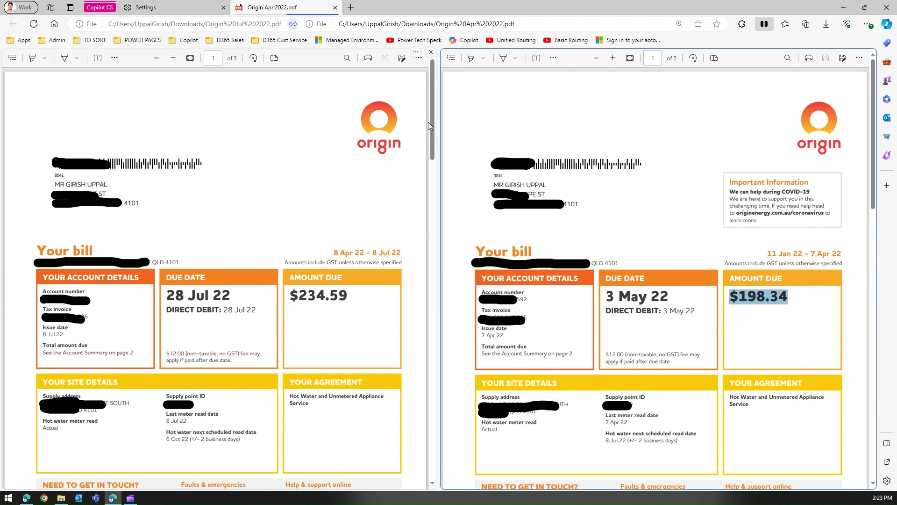
drag(433, 143, 432, 158)
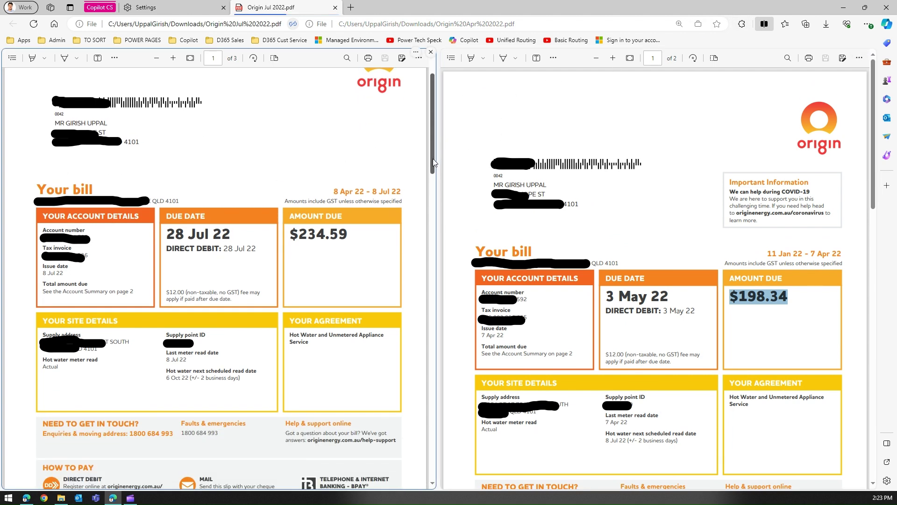
drag(870, 166, 881, 190)
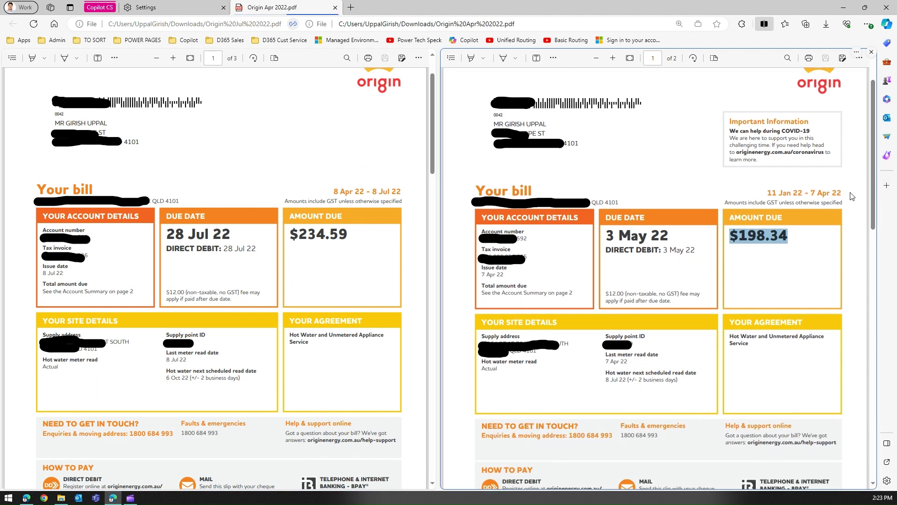